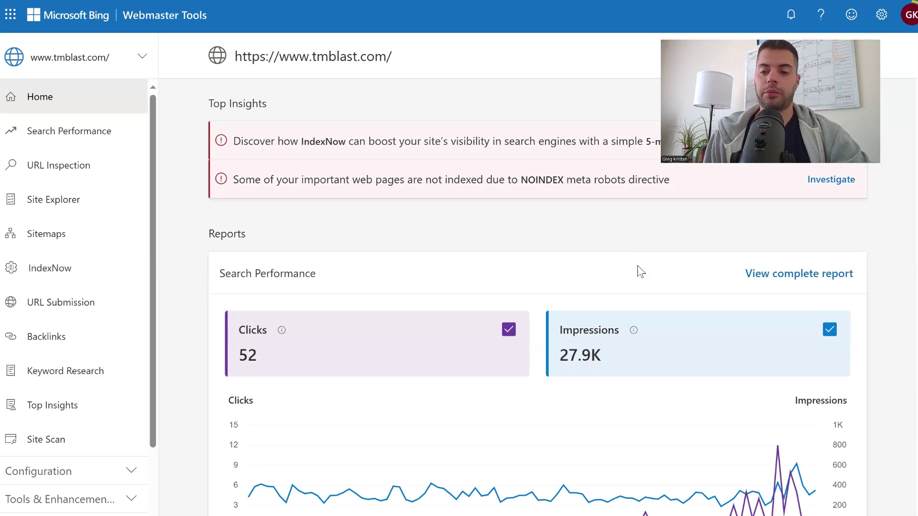
scroll(684, 252, down, 1)
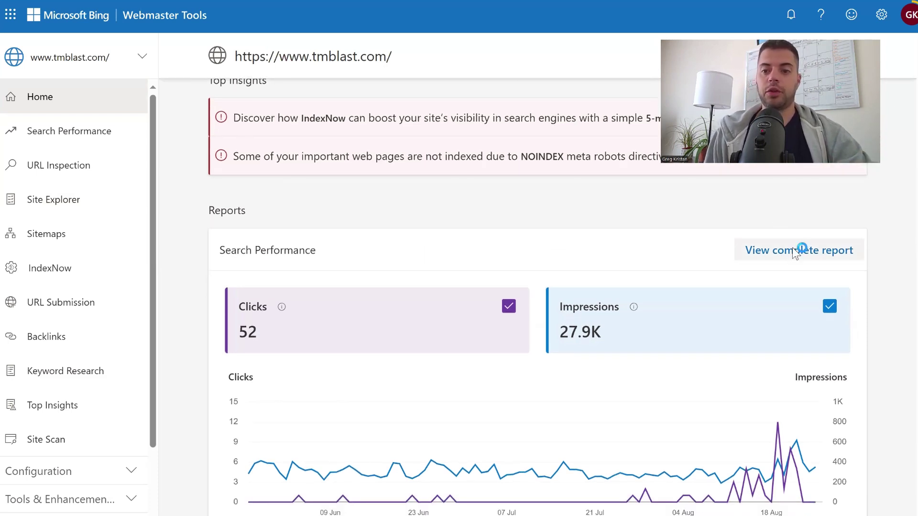
Step: Open Search Performance, review its traffic filter options, and sort the keywords by clicks
click(794, 249)
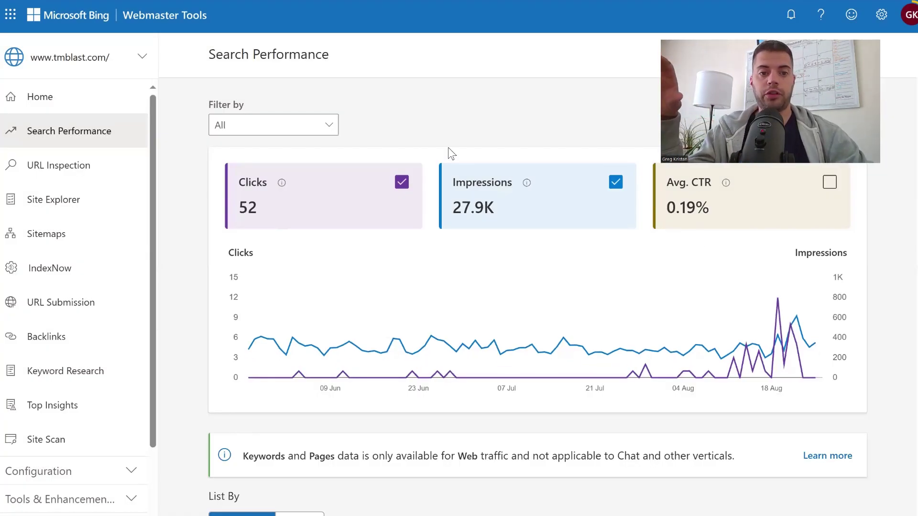
click(319, 135)
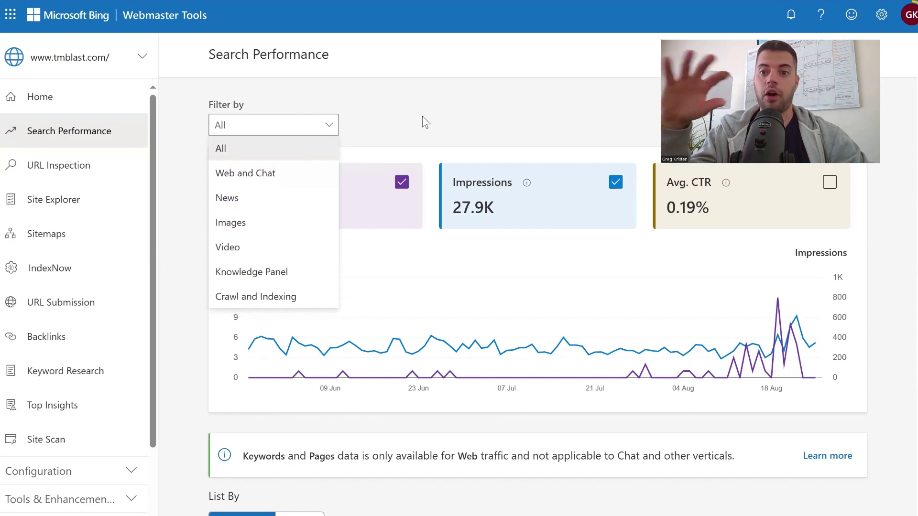
scroll(426, 124, down, 3)
scroll(427, 126, down, 2)
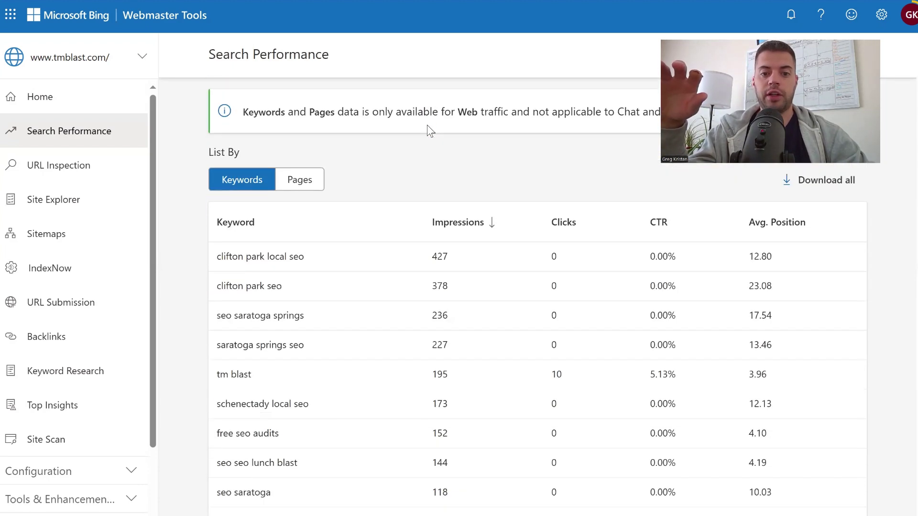
scroll(426, 126, down, 1)
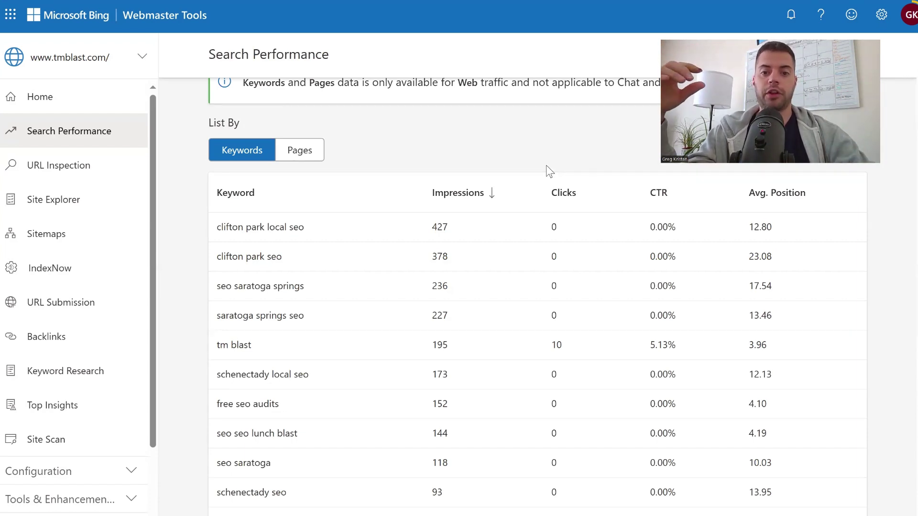
click(571, 193)
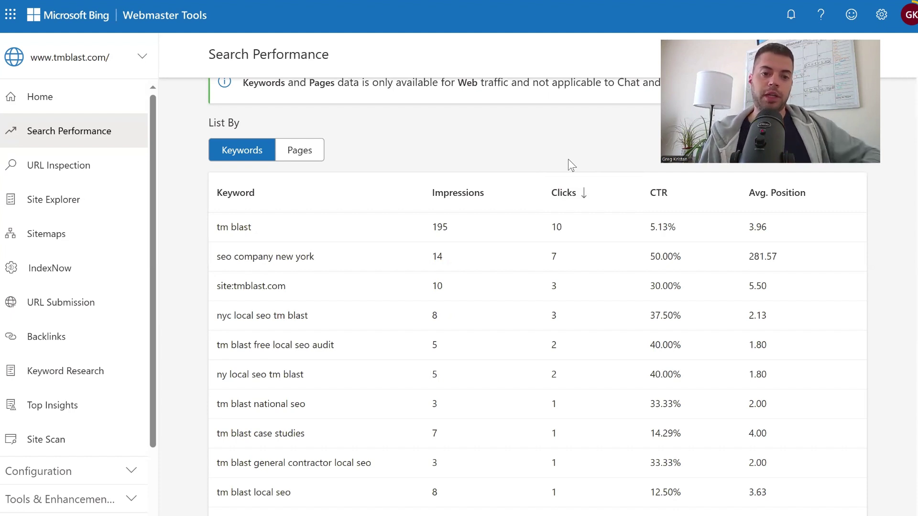
Step: Switch the Search Performance list from keywords to pages
click(313, 153)
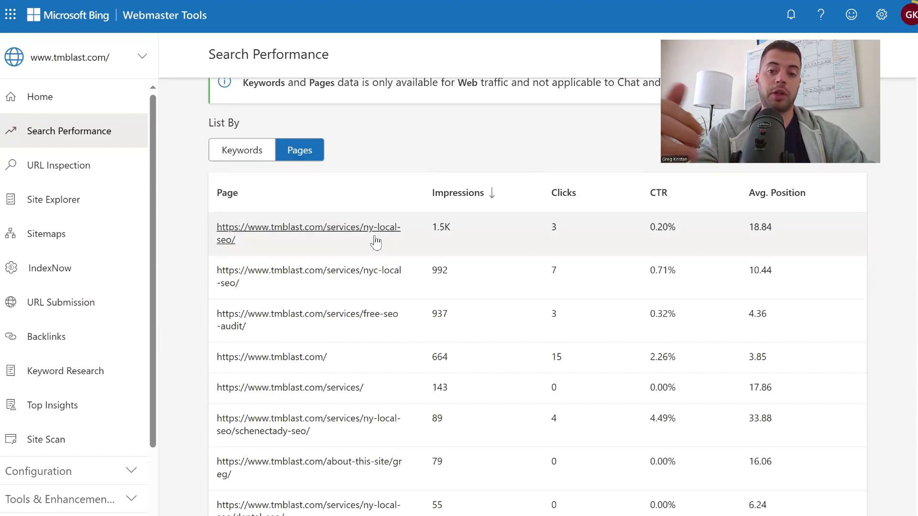
Step: Open the Page details for the top ny-local-seo services page
click(422, 235)
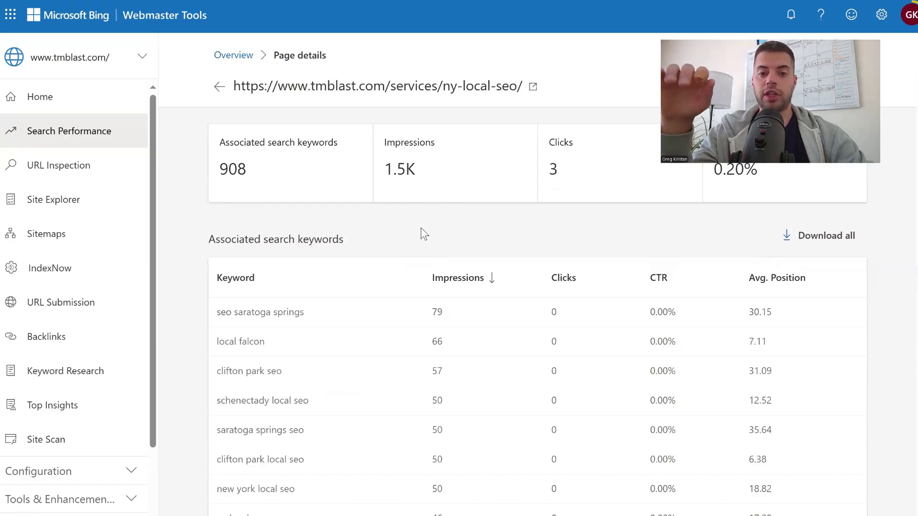
scroll(422, 233, down, 1)
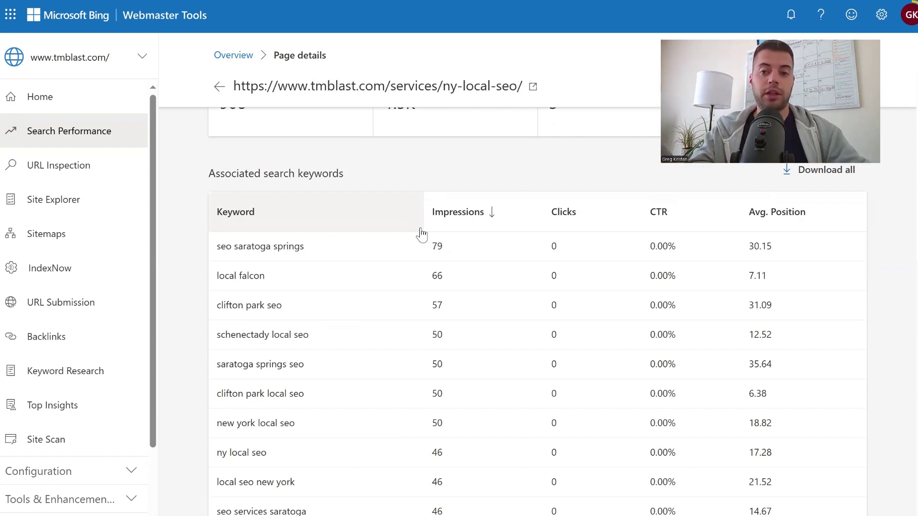
Step: Open Site Explorer with the Indexed URLs filter and view crawl data for tmblast.com's services folder
click(89, 201)
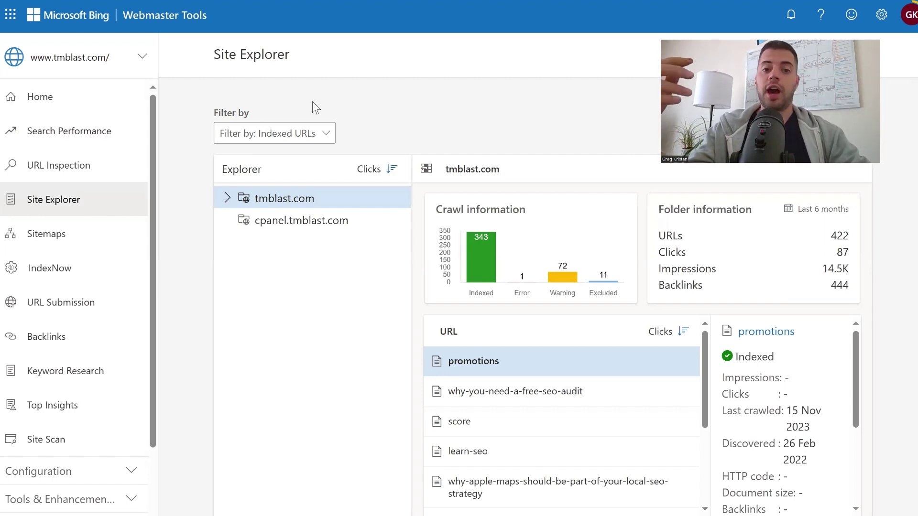
click(314, 136)
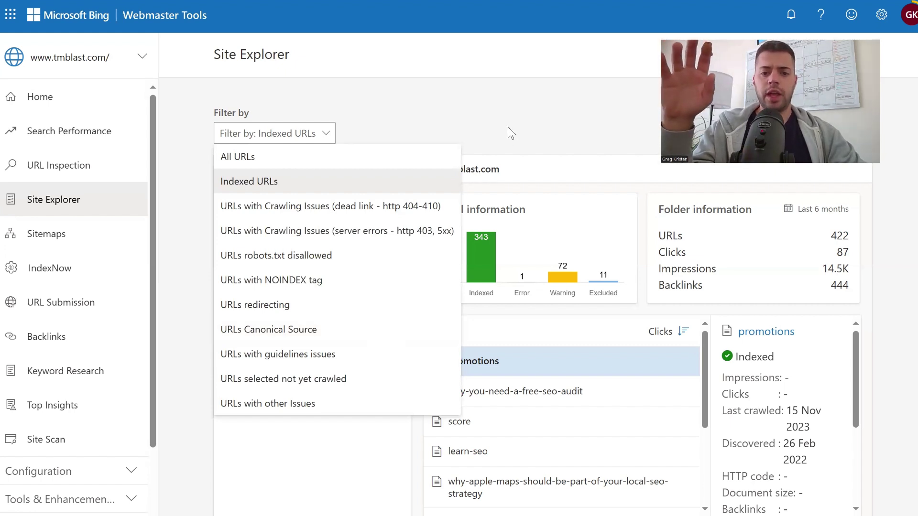
click(371, 174)
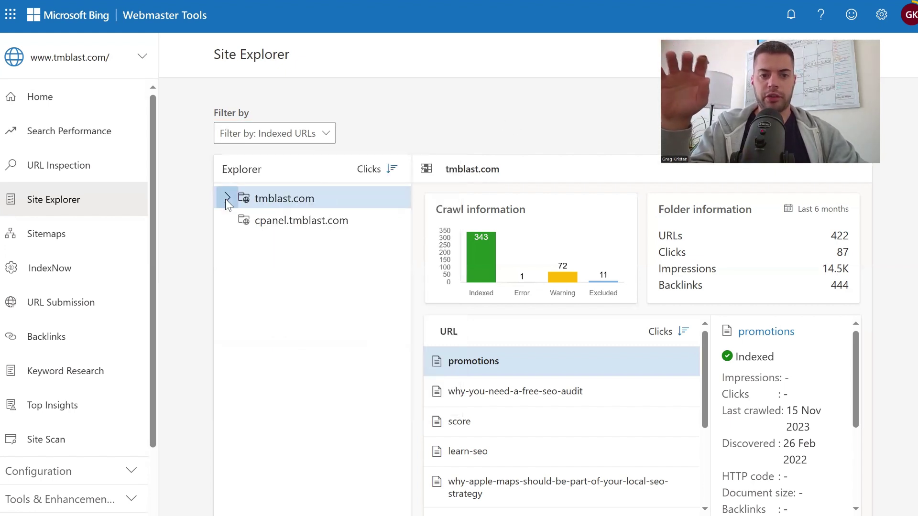
click(226, 200)
click(263, 220)
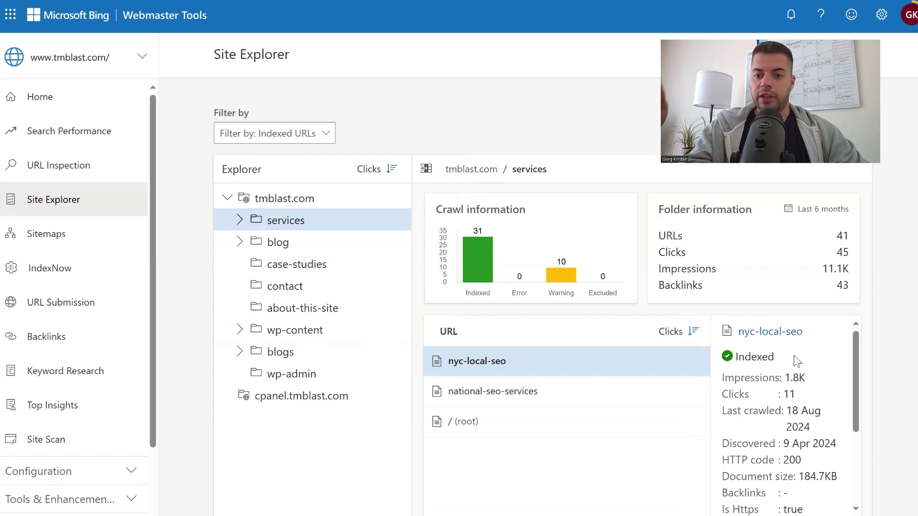
scroll(799, 356, down, 1)
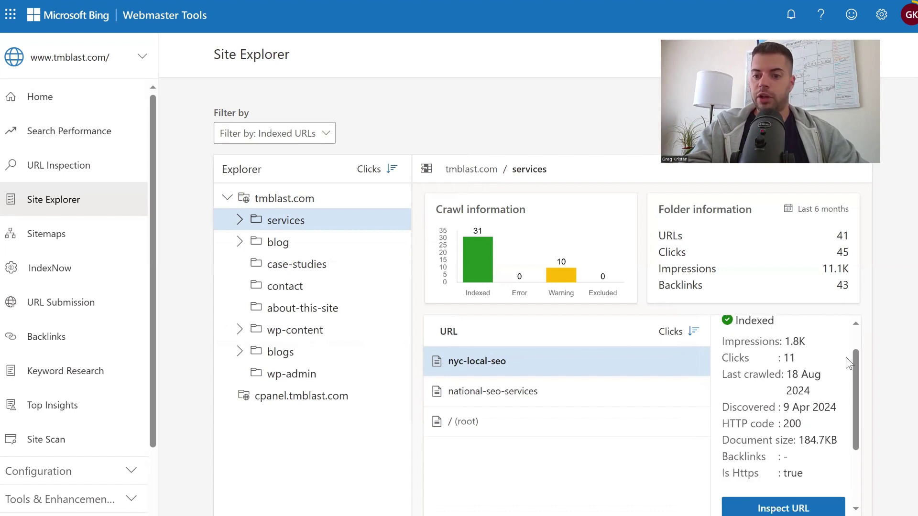
scroll(860, 363, down, 2)
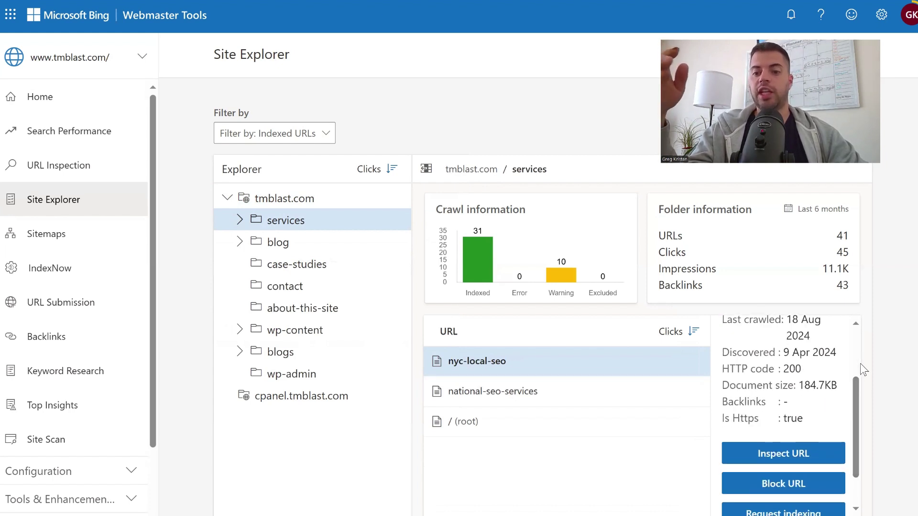
scroll(860, 364, down, 1)
scroll(860, 364, down, 1)
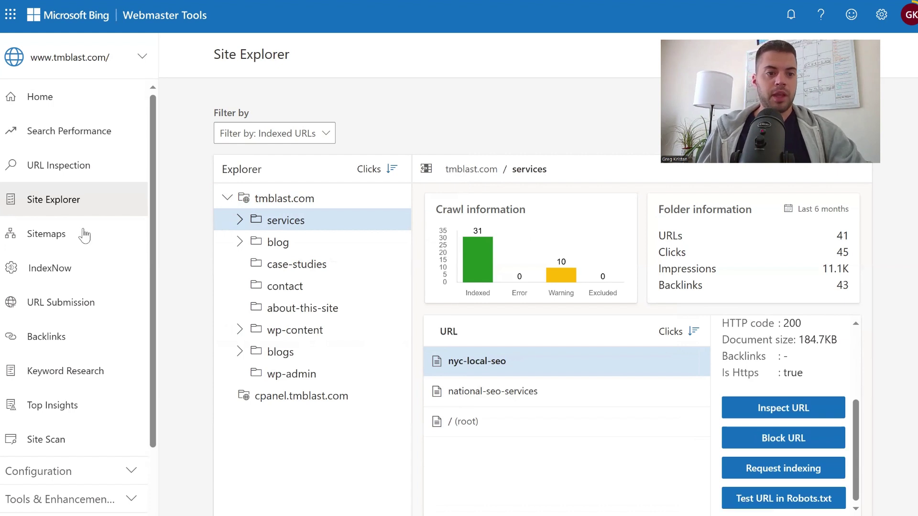
Step: Open the Sitemaps report
click(83, 244)
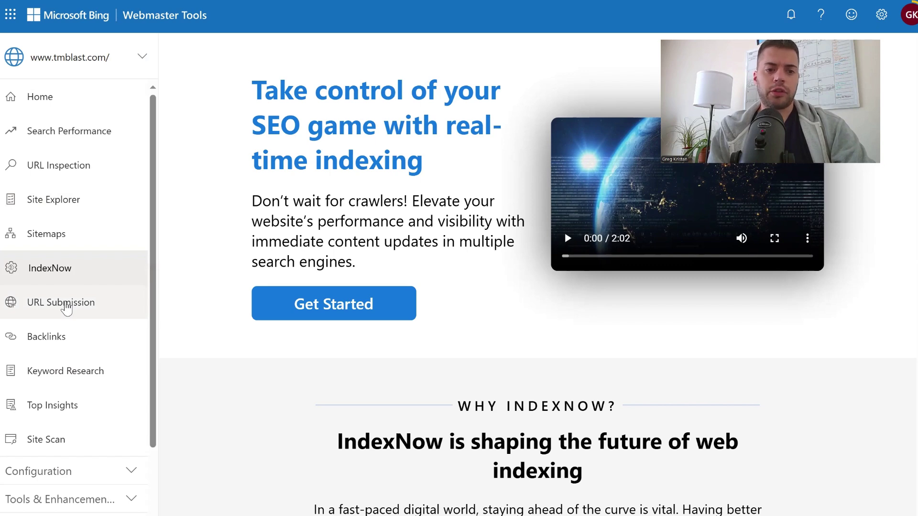
Step: View the submitted URLs list, then bring up the Backlinks report
click(65, 307)
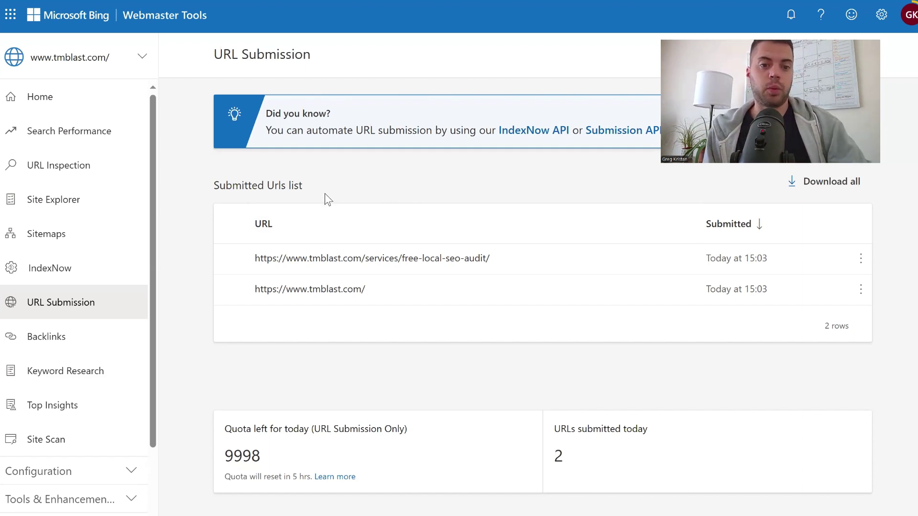
click(80, 335)
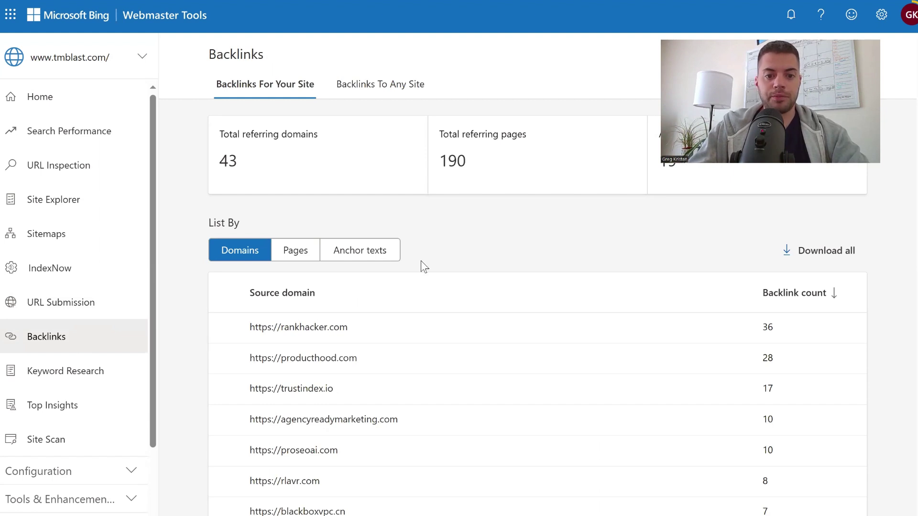
scroll(470, 251, down, 1)
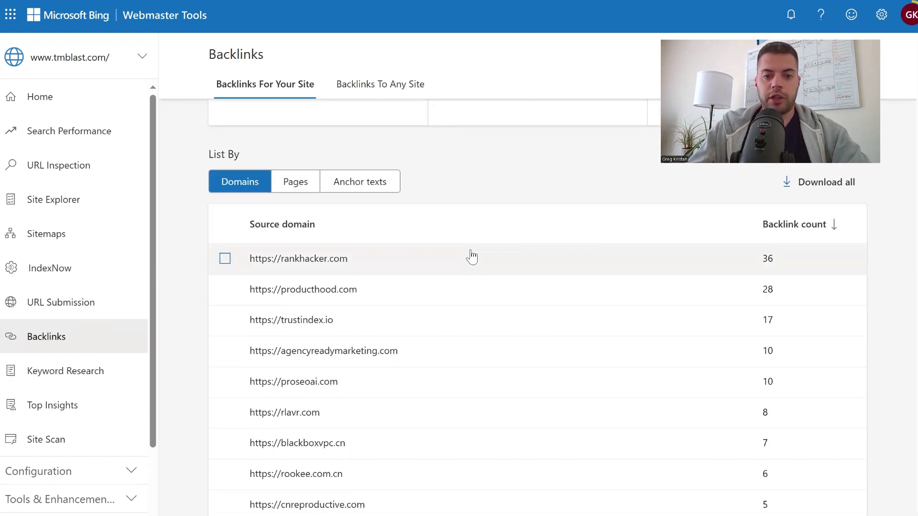
Step: Browse trustindex.io's referring pages and backlinks by page and anchor text, then open Keyword Research
click(414, 322)
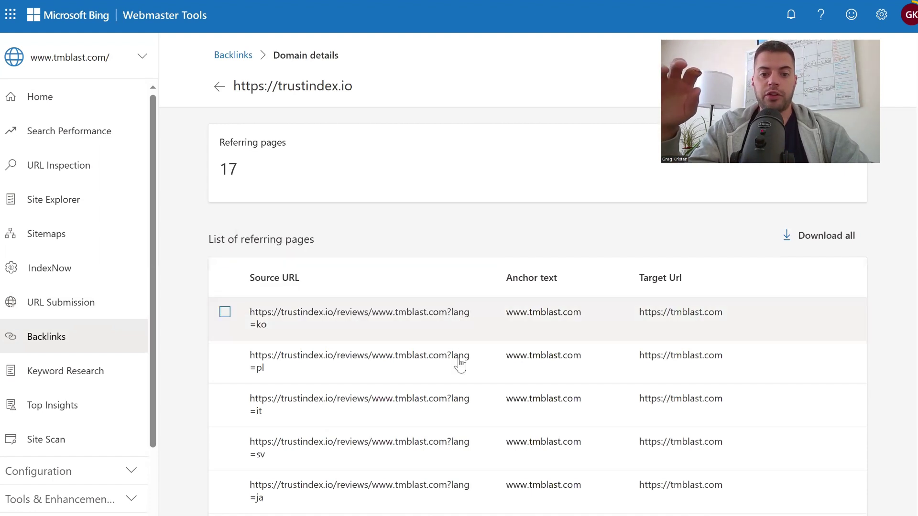
scroll(478, 218, down, 1)
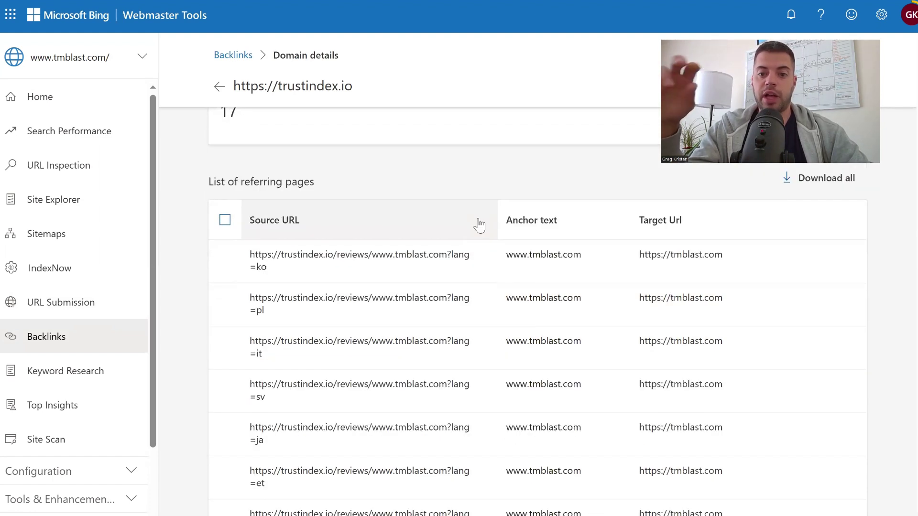
scroll(393, 160, up, 1)
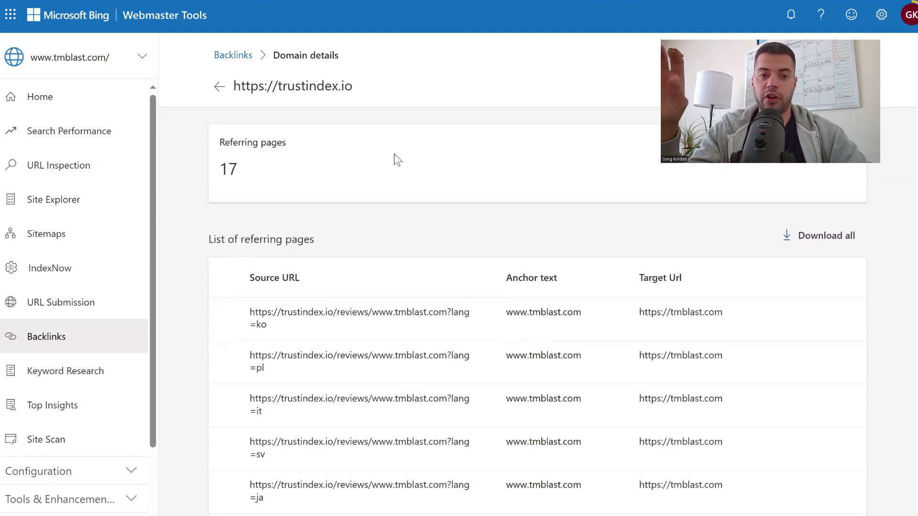
click(219, 87)
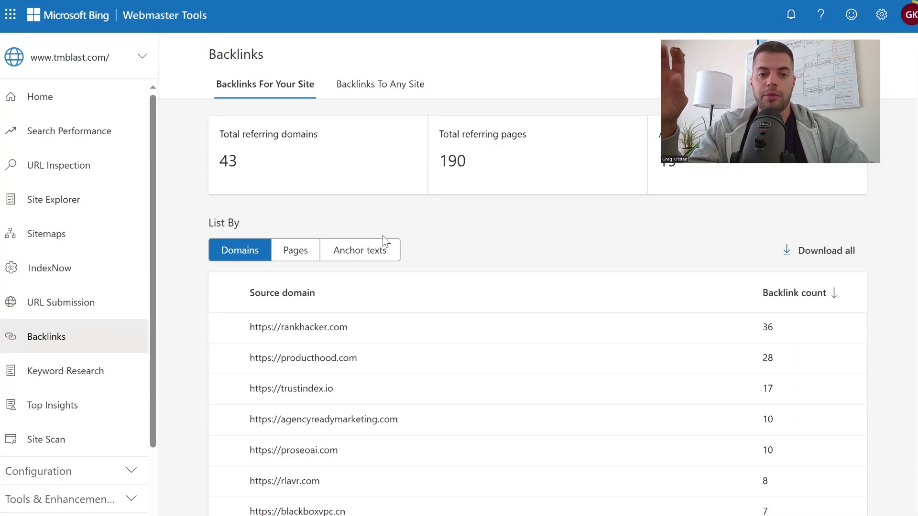
click(289, 256)
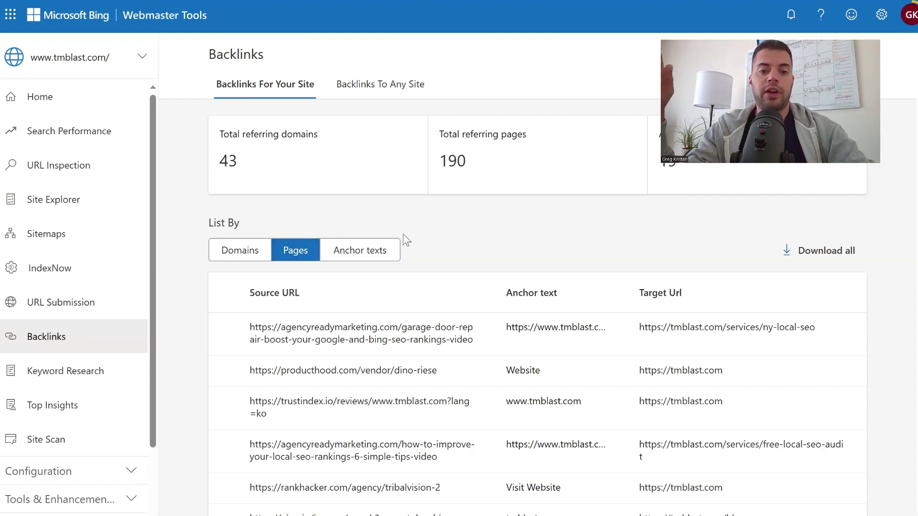
click(372, 250)
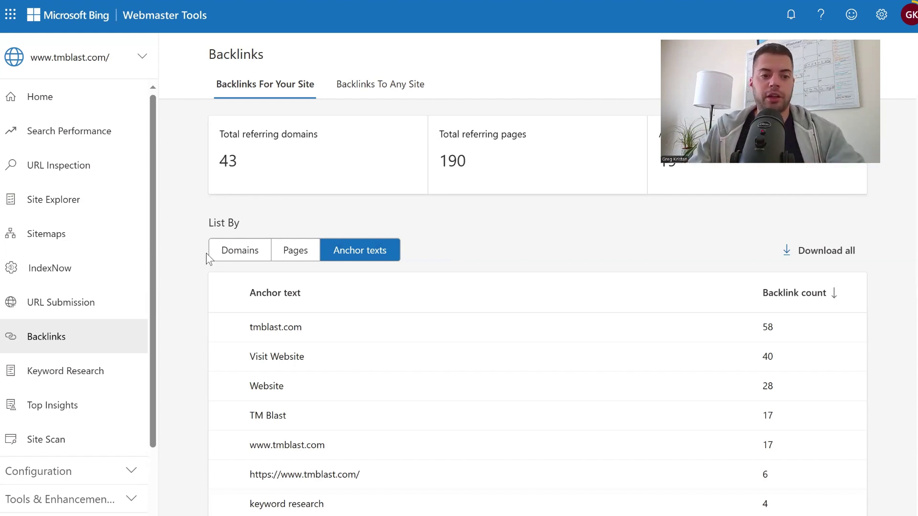
click(116, 374)
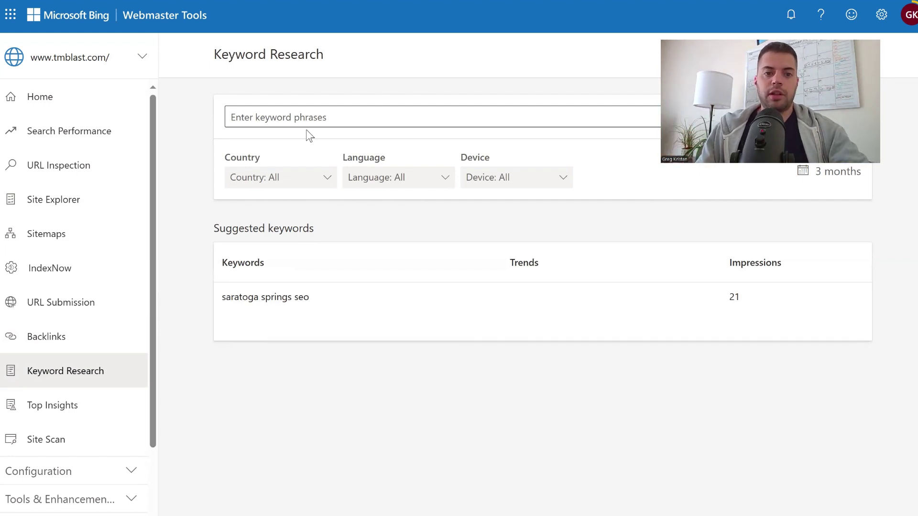
Step: Run keyword research for the phrase 'local seo'
click(306, 116)
text(lo)
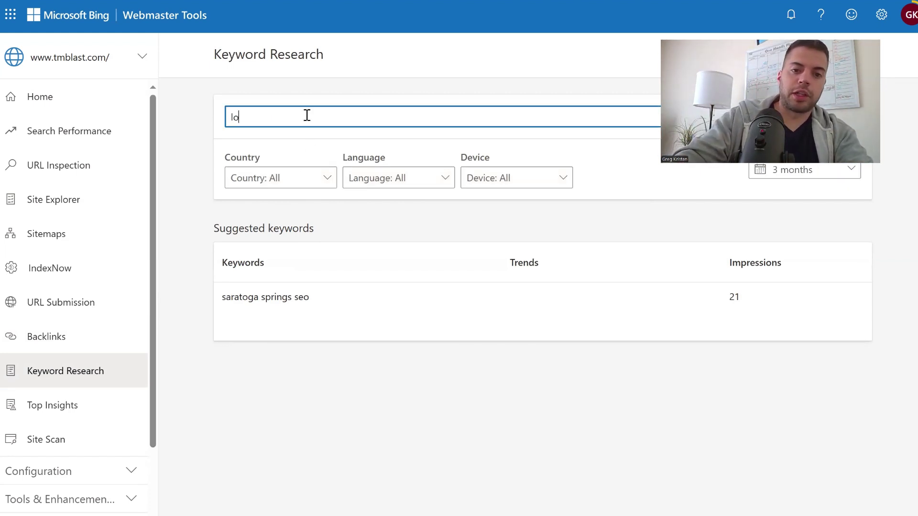
text(cal seo)
key(Return)
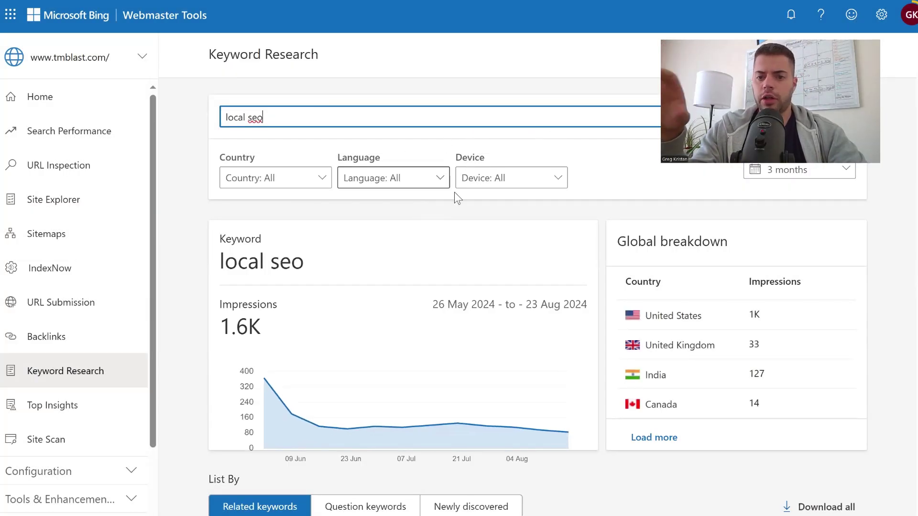
click(676, 317)
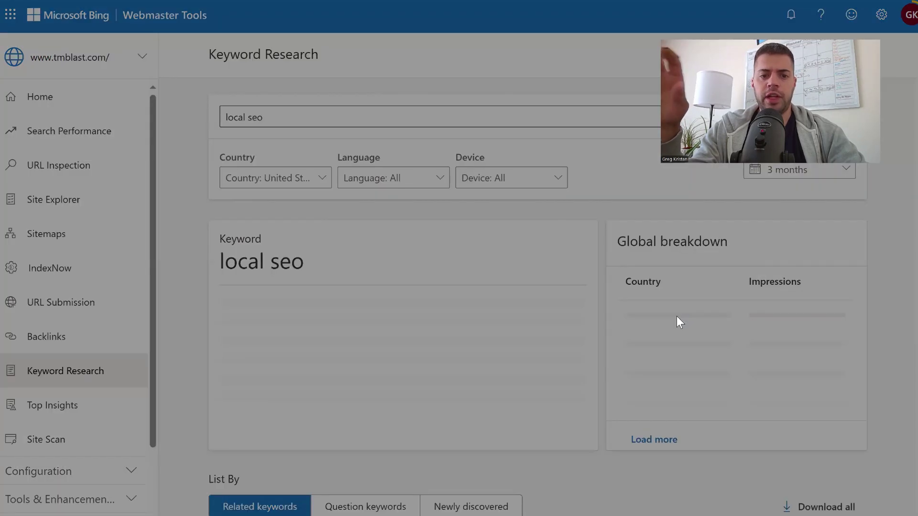
scroll(321, 334, down, 3)
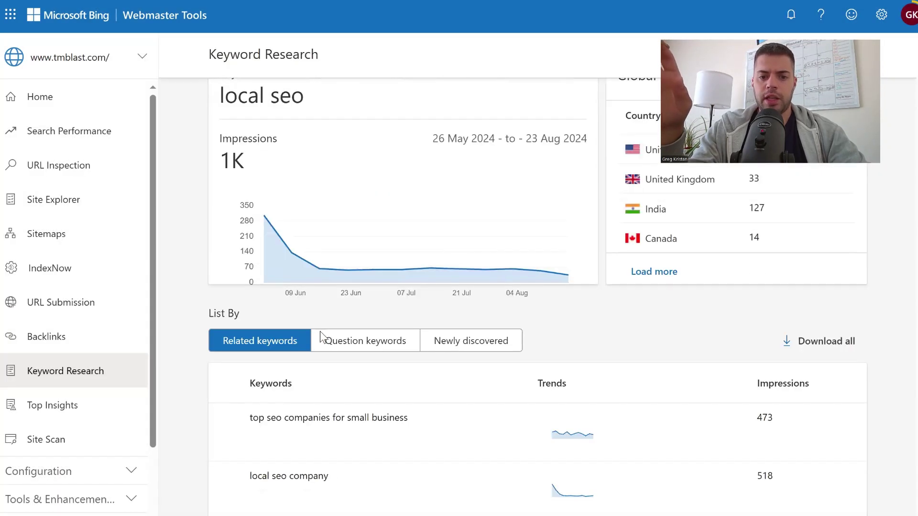
scroll(321, 337, down, 2)
scroll(323, 339, down, 2)
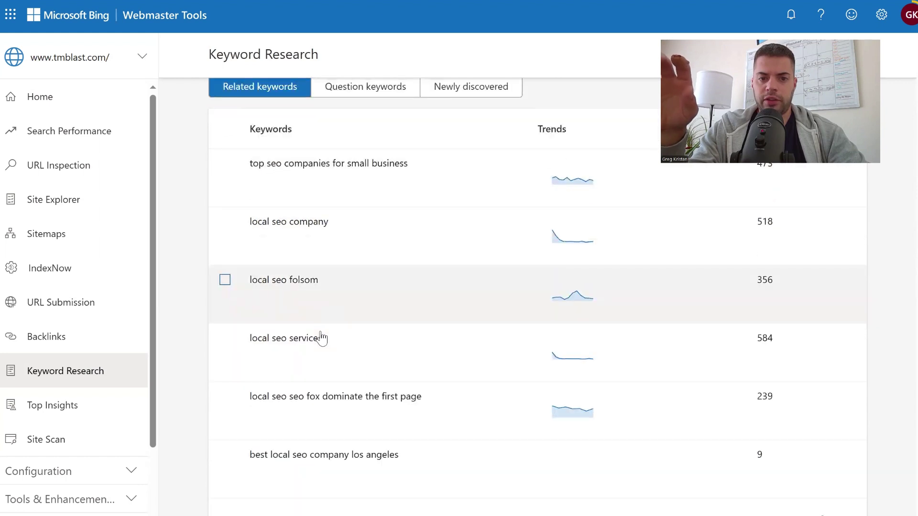
scroll(322, 338, up, 1)
scroll(323, 338, up, 1)
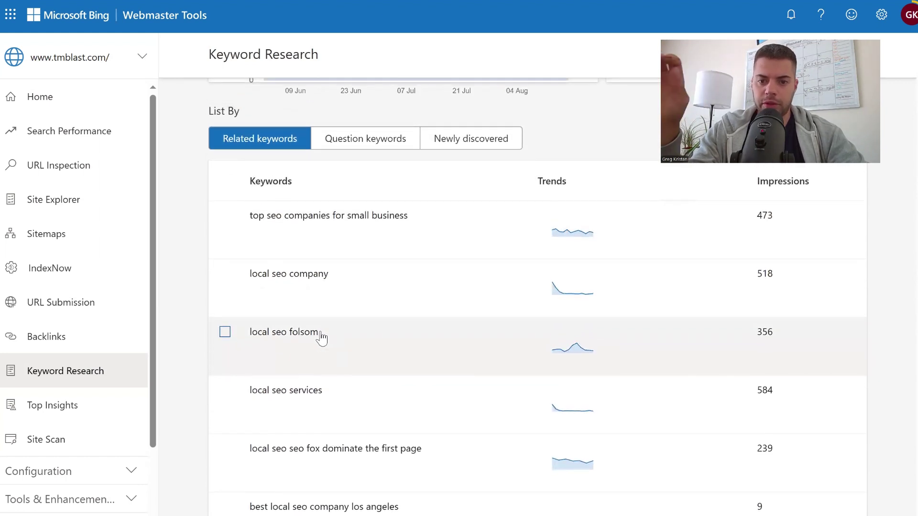
scroll(322, 339, up, 1)
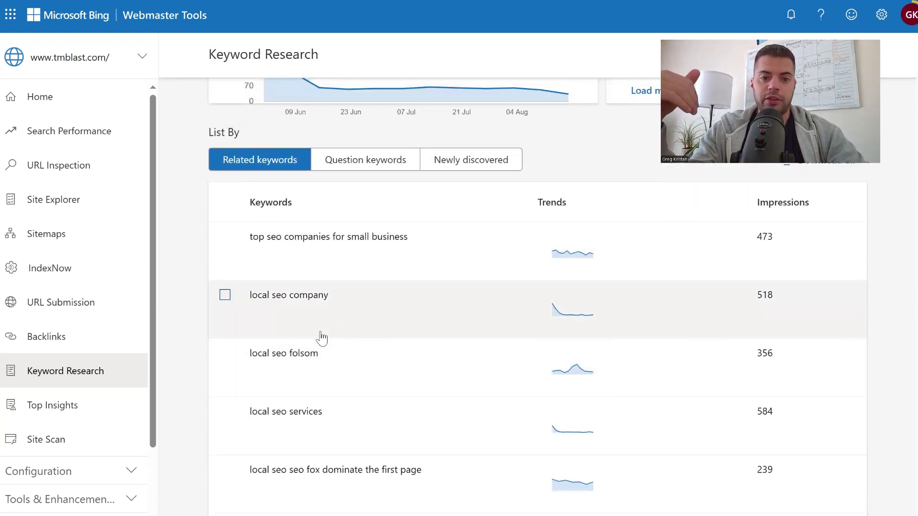
scroll(322, 338, down, 1)
scroll(322, 339, down, 2)
scroll(320, 338, down, 1)
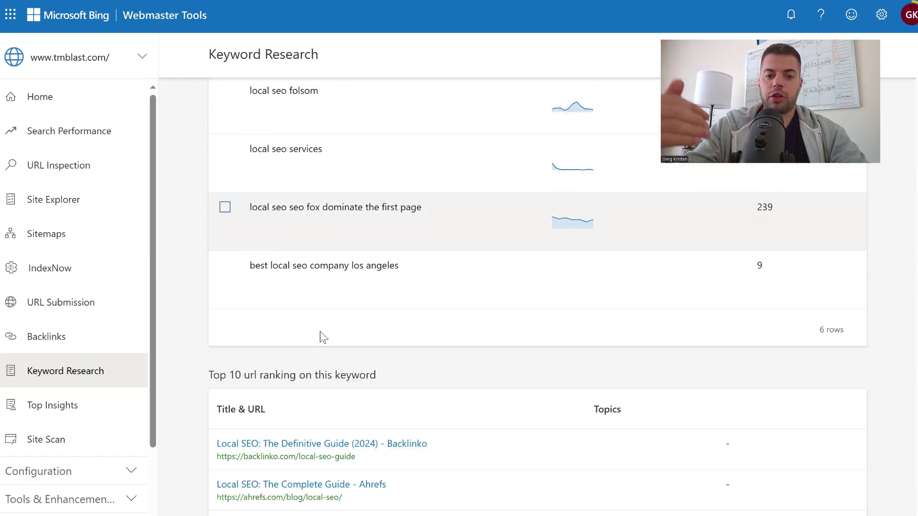
scroll(320, 337, down, 1)
scroll(320, 338, down, 1)
scroll(320, 337, down, 1)
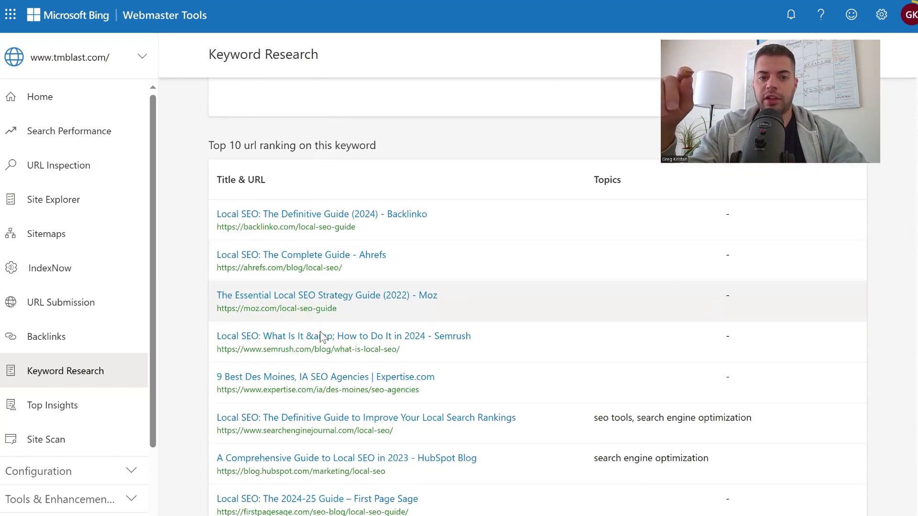
scroll(319, 337, down, 1)
scroll(320, 338, down, 1)
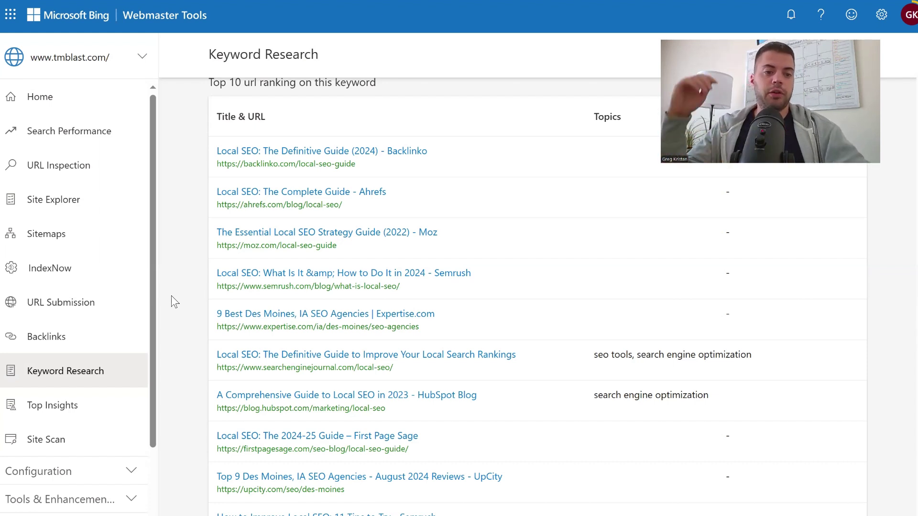
scroll(89, 410, down, 3)
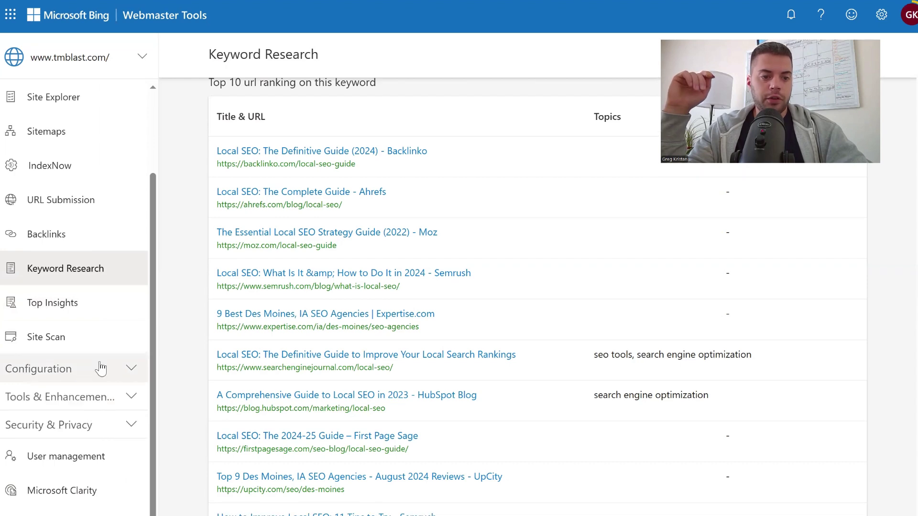
Step: Open Top Insights and view the '<img> tag does not have an ALT attribute' error
click(107, 314)
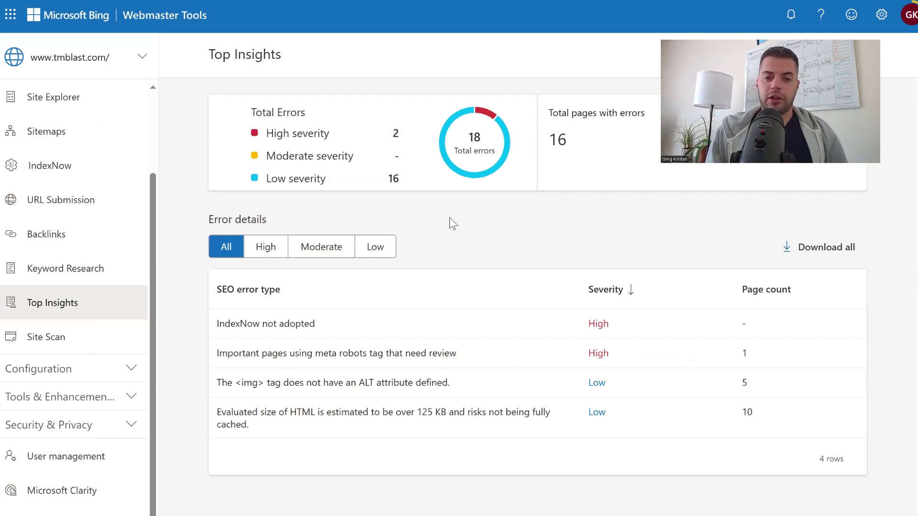
click(480, 387)
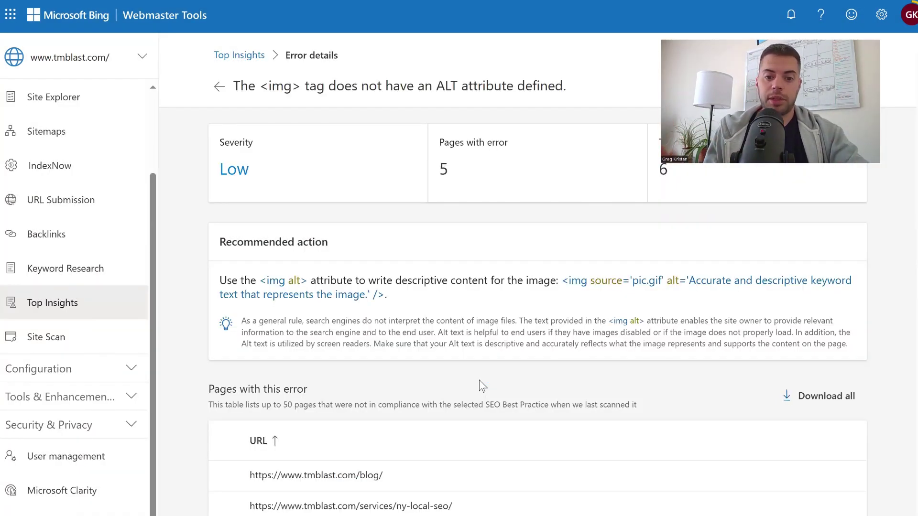
scroll(480, 381, down, 1)
scroll(479, 380, down, 2)
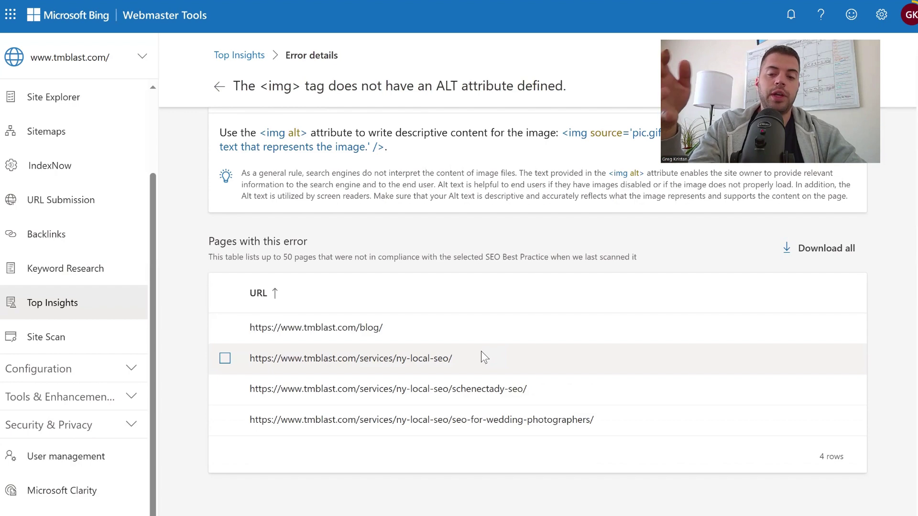
scroll(481, 351, up, 2)
scroll(482, 351, up, 1)
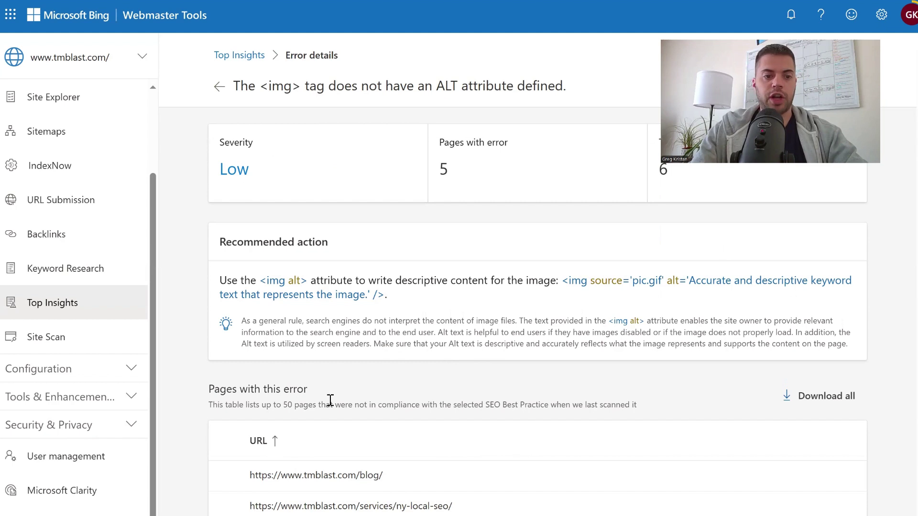
Step: Open Crawl Control and choose the 5 PM - 11 PM peak-traffic crawl rate preset
click(126, 369)
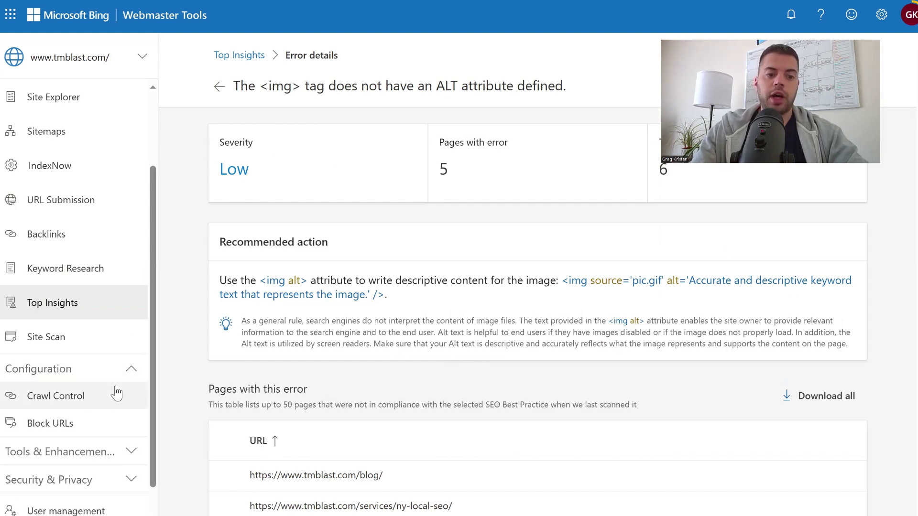
click(116, 387)
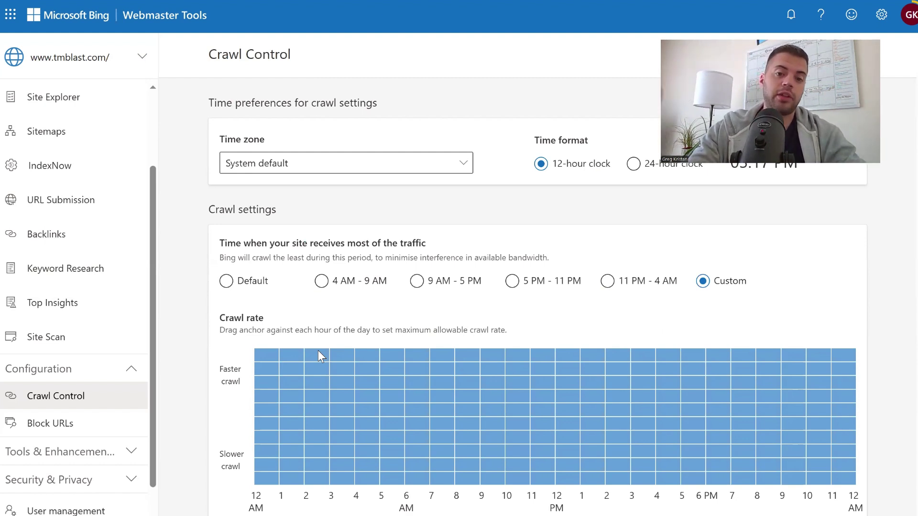
click(513, 281)
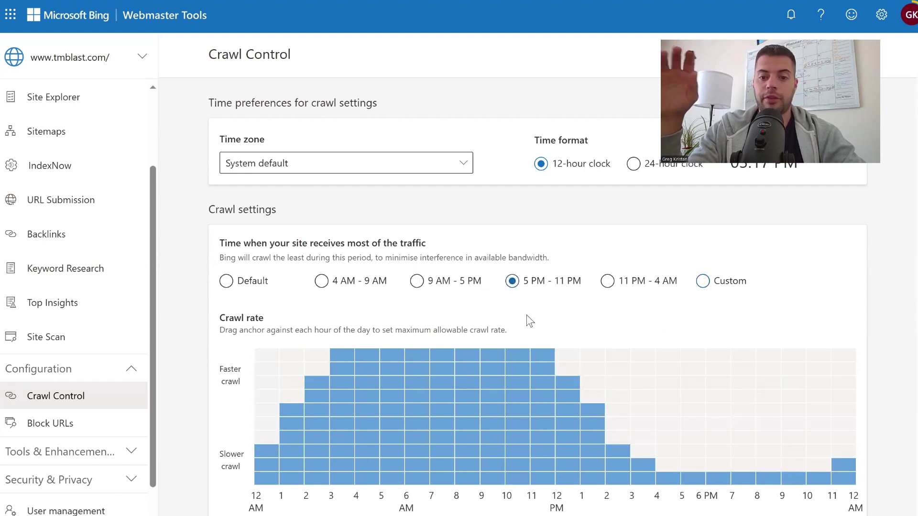
scroll(528, 311, down, 1)
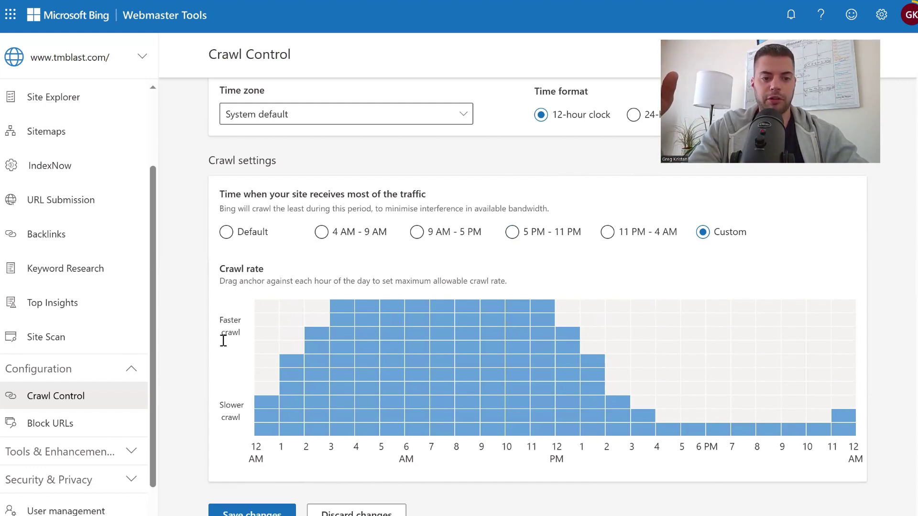
click(137, 451)
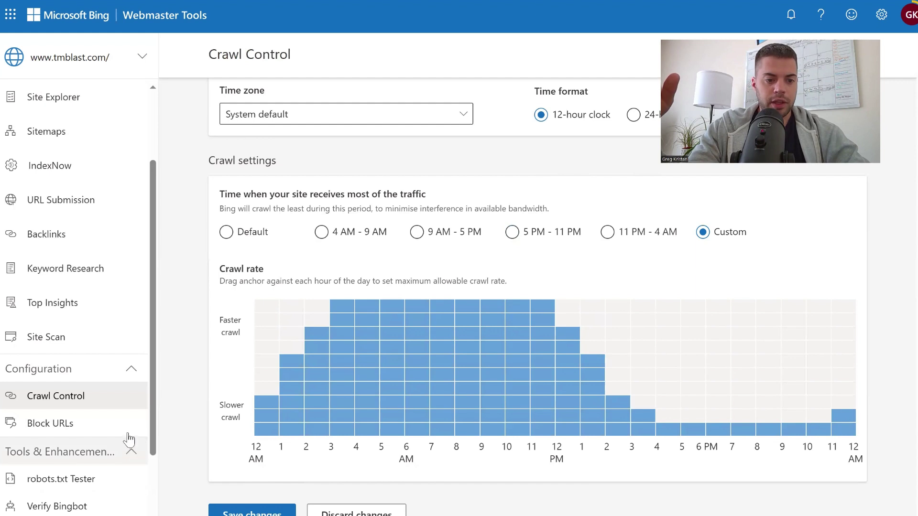
scroll(127, 435, down, 2)
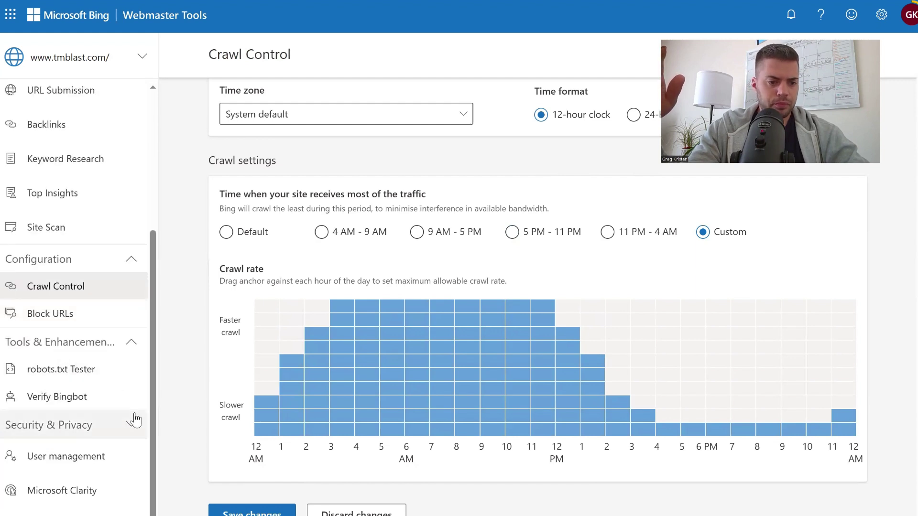
Step: Open the Copyright Removal Notices report under Security & Privacy, which shows no notices
click(133, 420)
scroll(118, 412, down, 1)
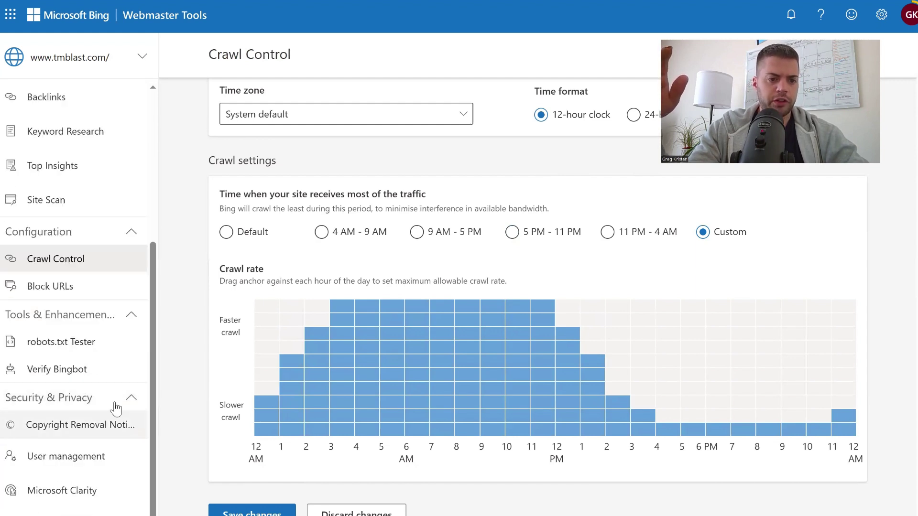
click(124, 425)
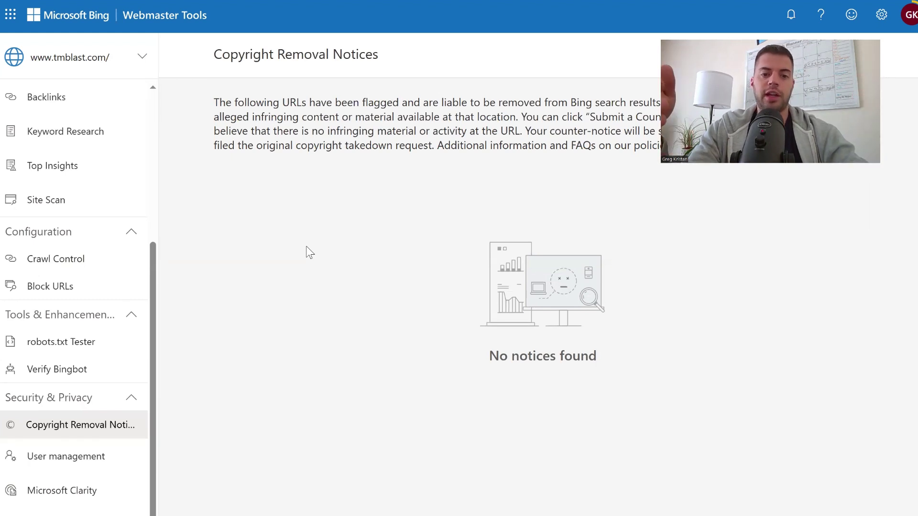
scroll(419, 290, down, 1)
scroll(265, 310, up, 1)
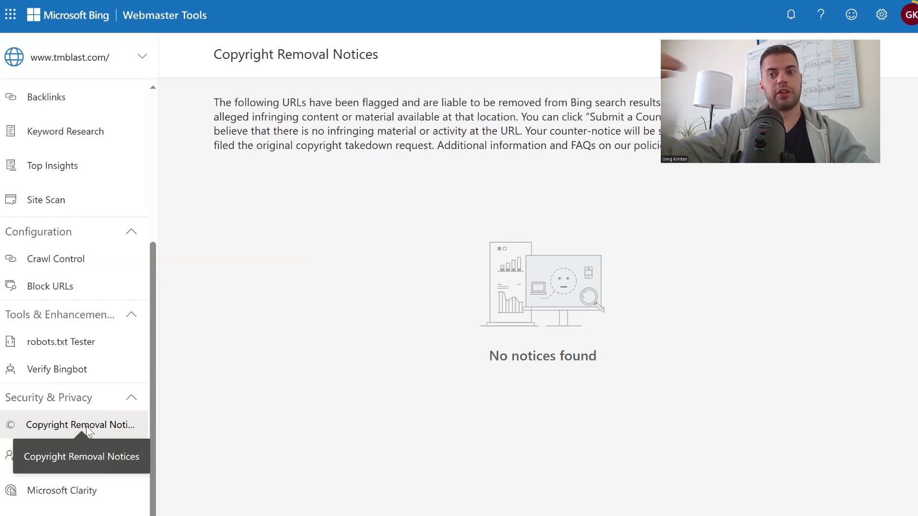
scroll(104, 301, up, 3)
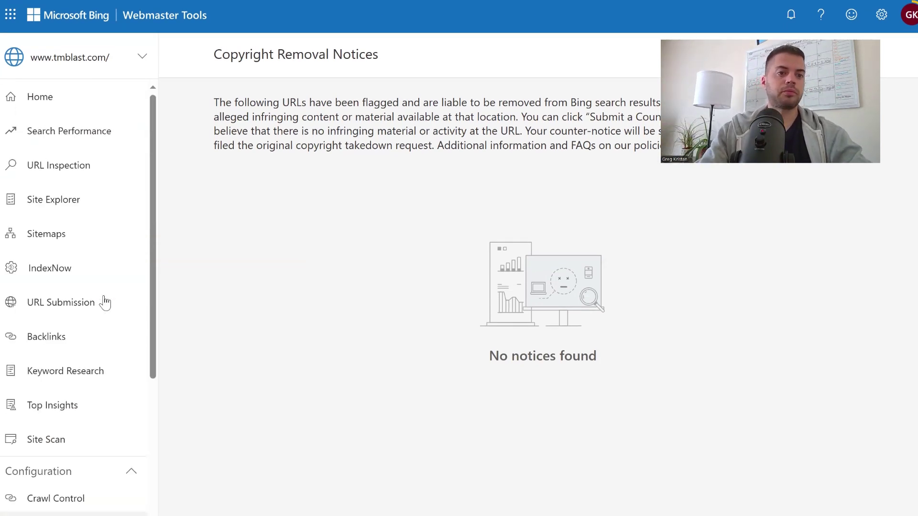
Step: Go to the tmblast.com Home dashboard showing 52 clicks and 27.9K impressions
click(86, 109)
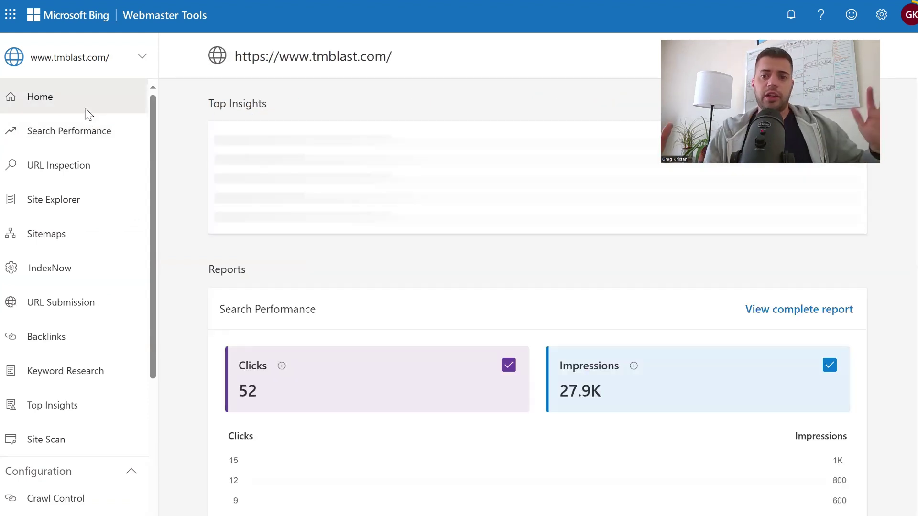